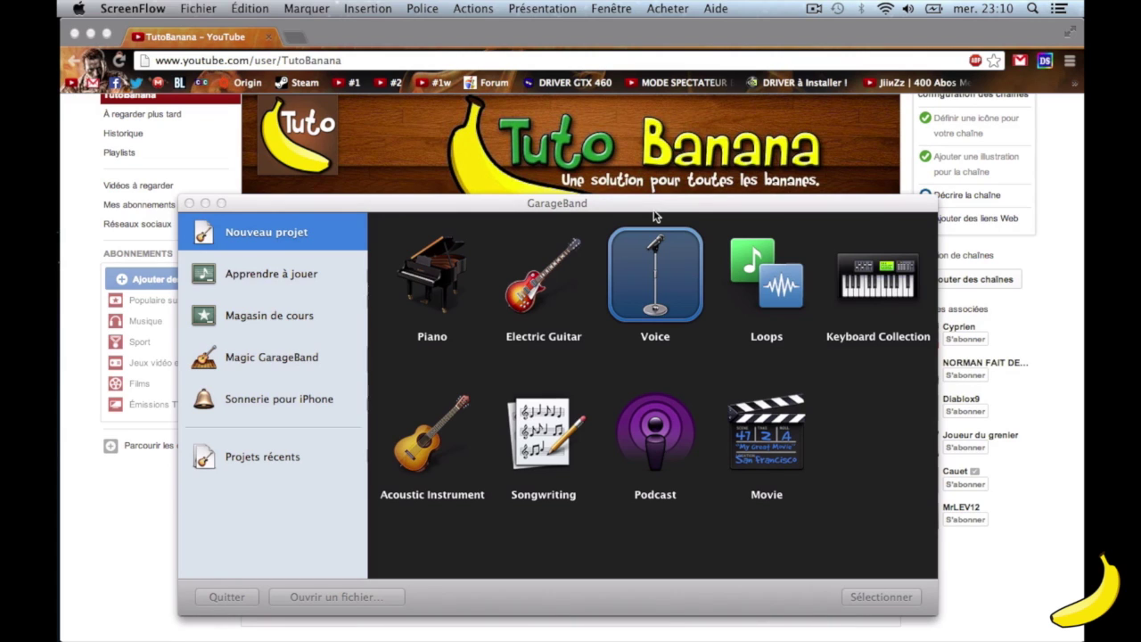
# - Create a new project from the Voice template and name it EffetVoix
pyautogui.click(656, 234)
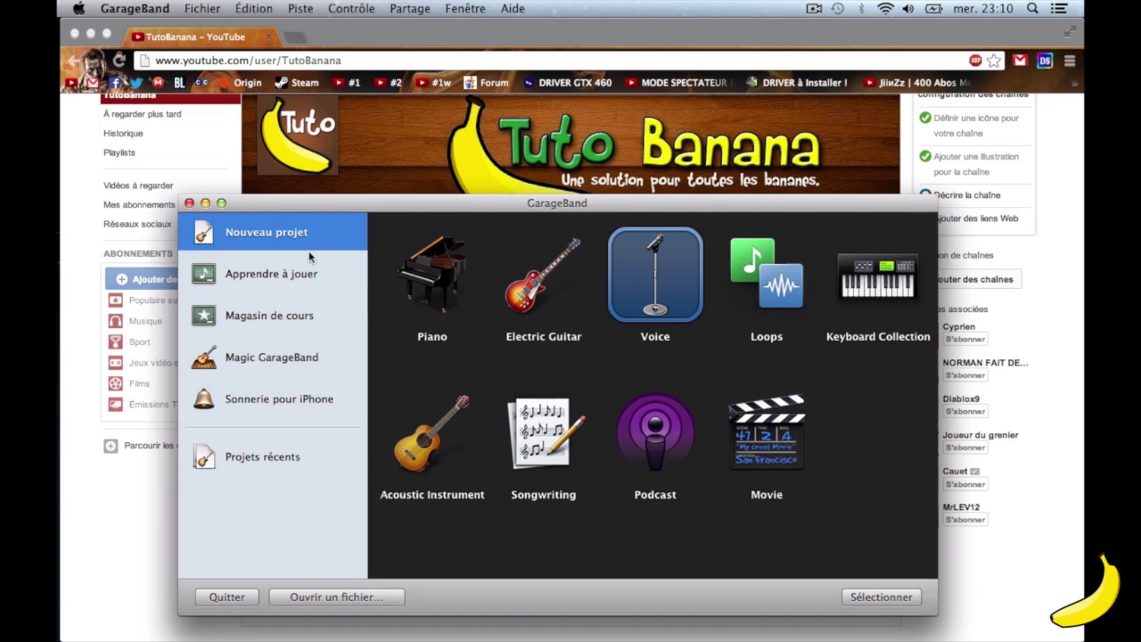
pyautogui.doubleClick(665, 277)
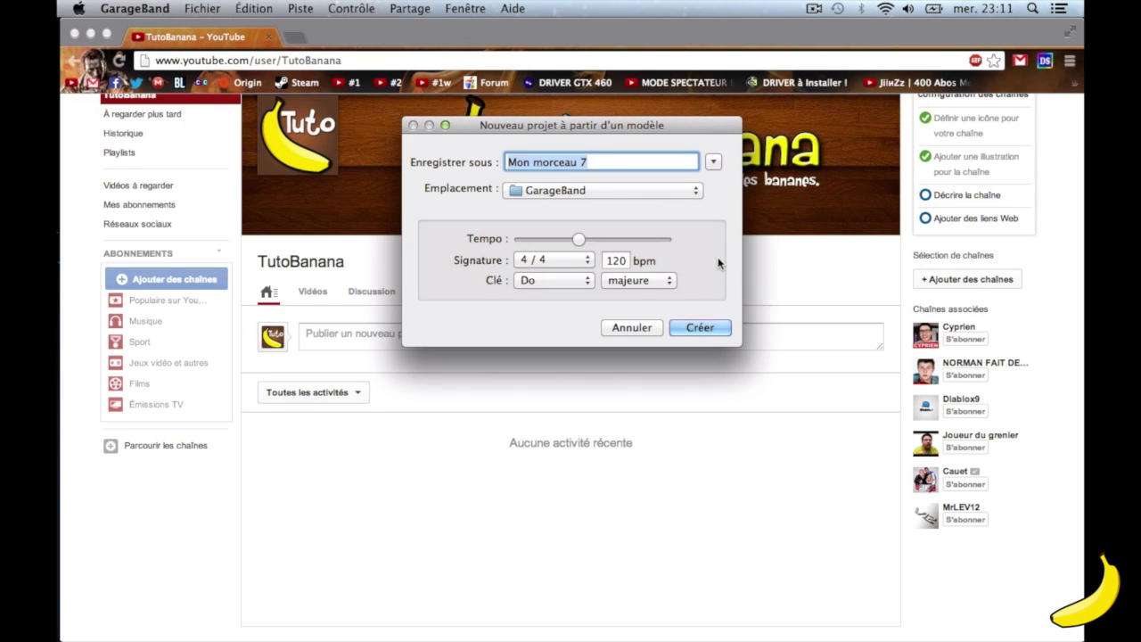
pyautogui.write('EffetVoi')
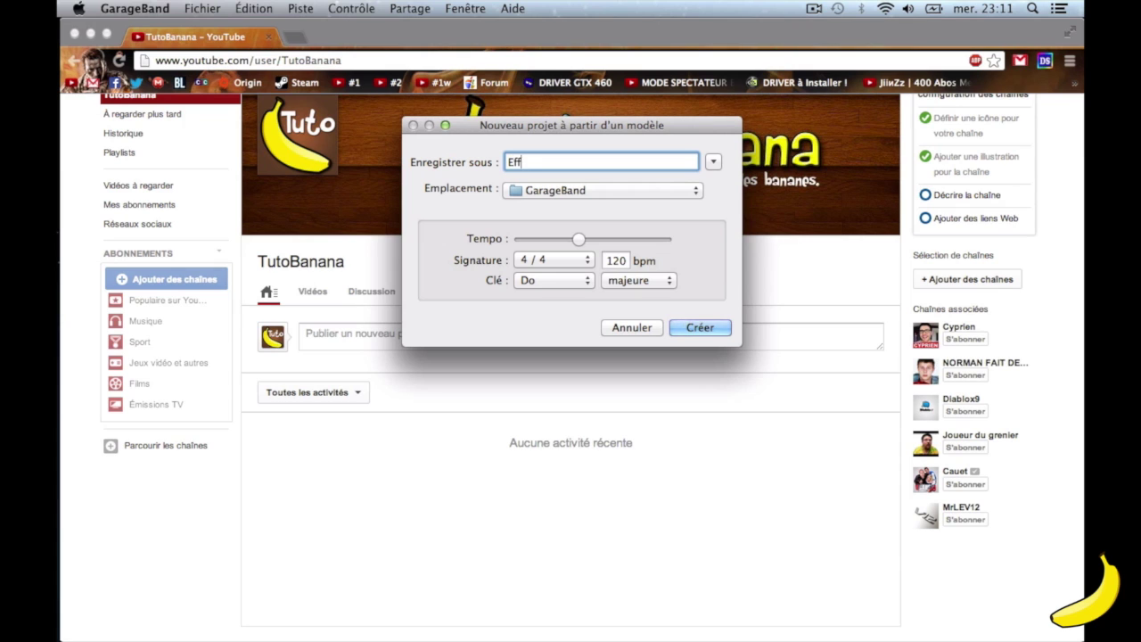
pyautogui.write('x')
pyautogui.press('Return')
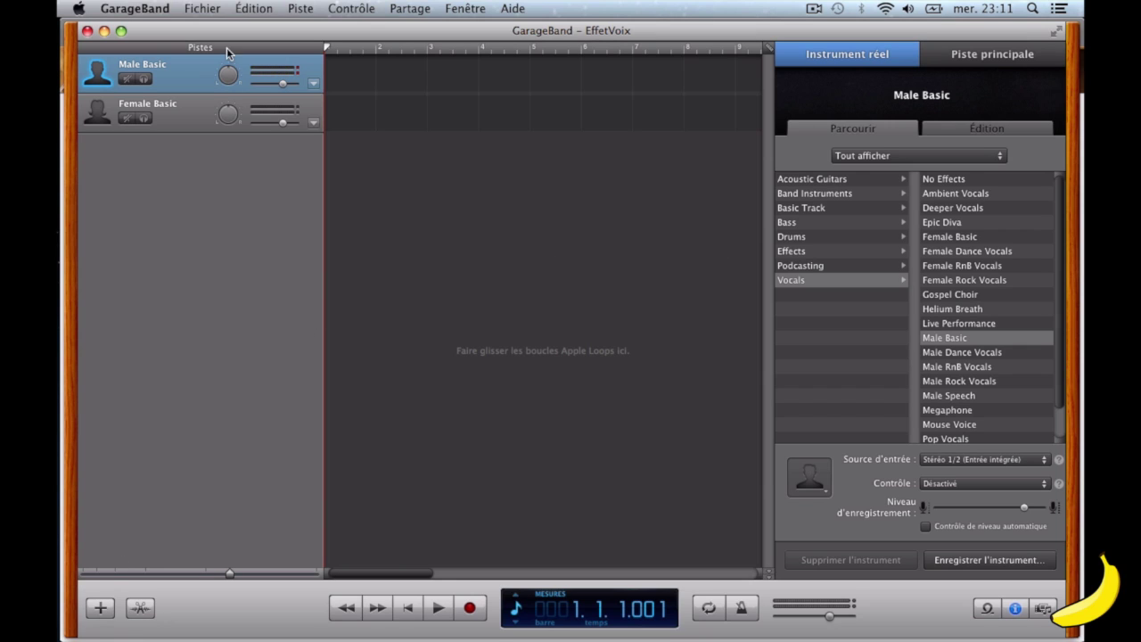
# - Start adding a real instrument track (Instrument réel) and expand its instrument settings
pyautogui.click(101, 608)
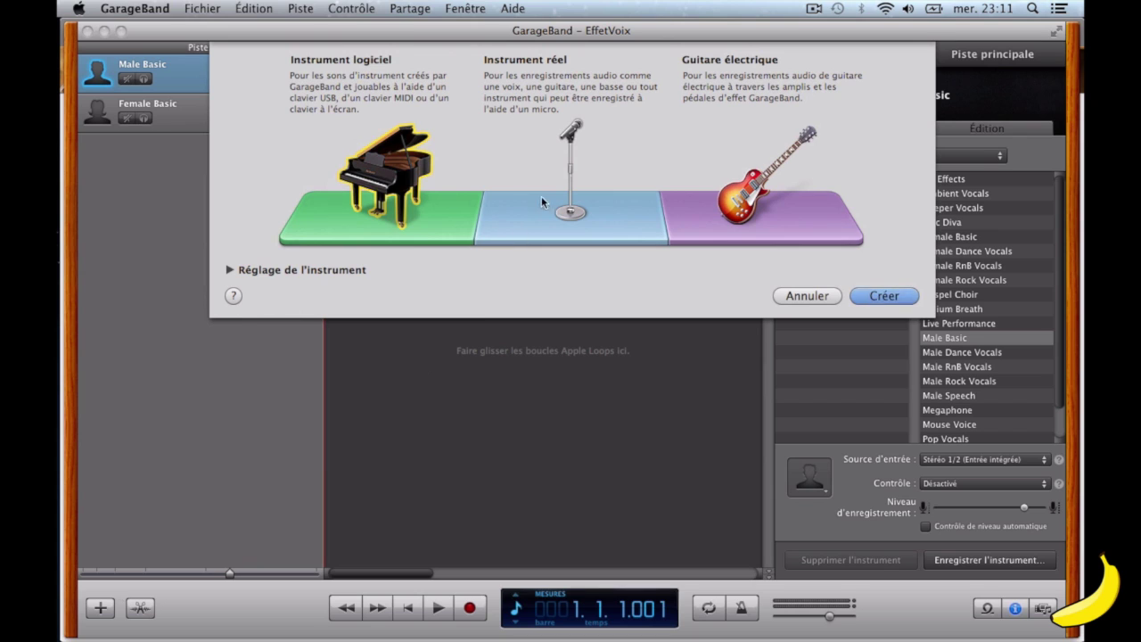
pyautogui.click(571, 168)
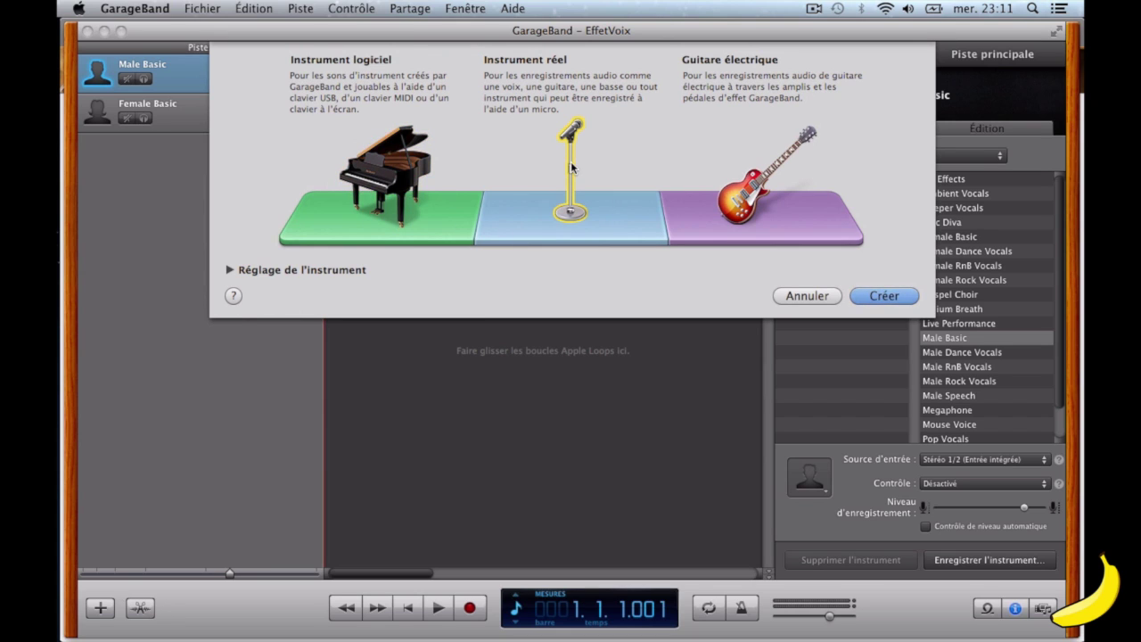
pyautogui.click(247, 271)
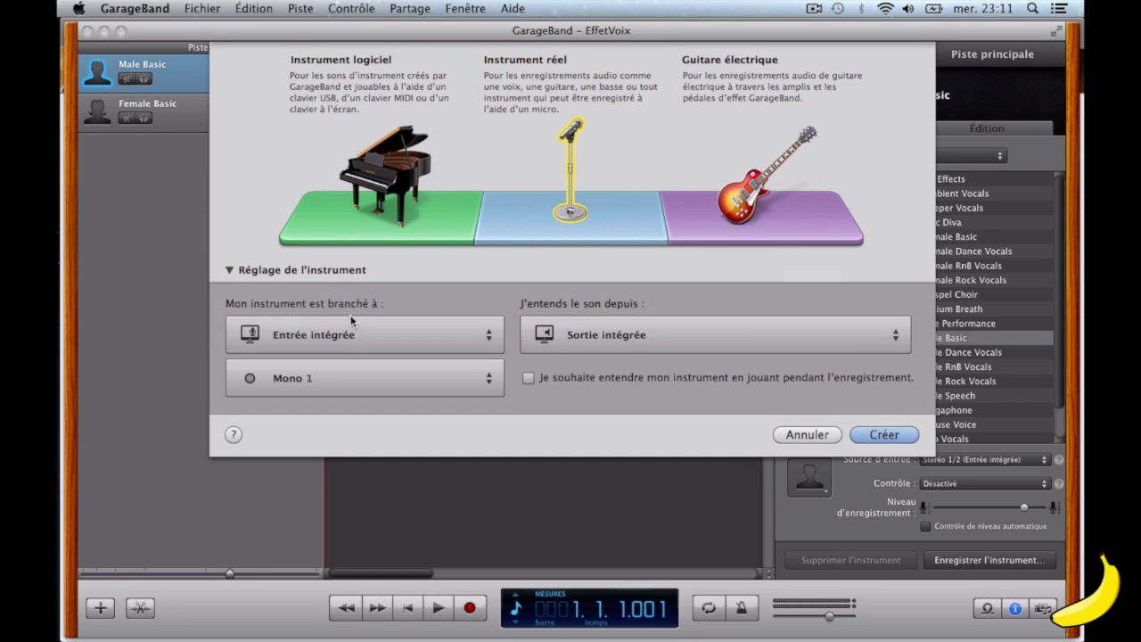
# - Try Yeti Stereo Microphone as both the new track's instrument input and its sound output
pyautogui.click(429, 334)
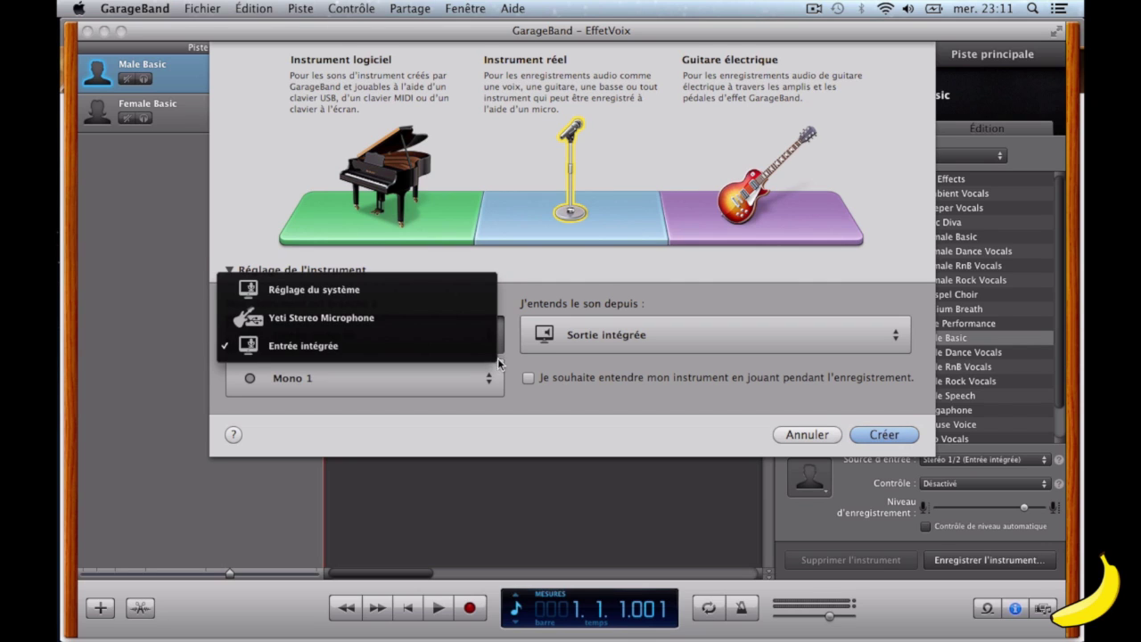
pyautogui.click(474, 348)
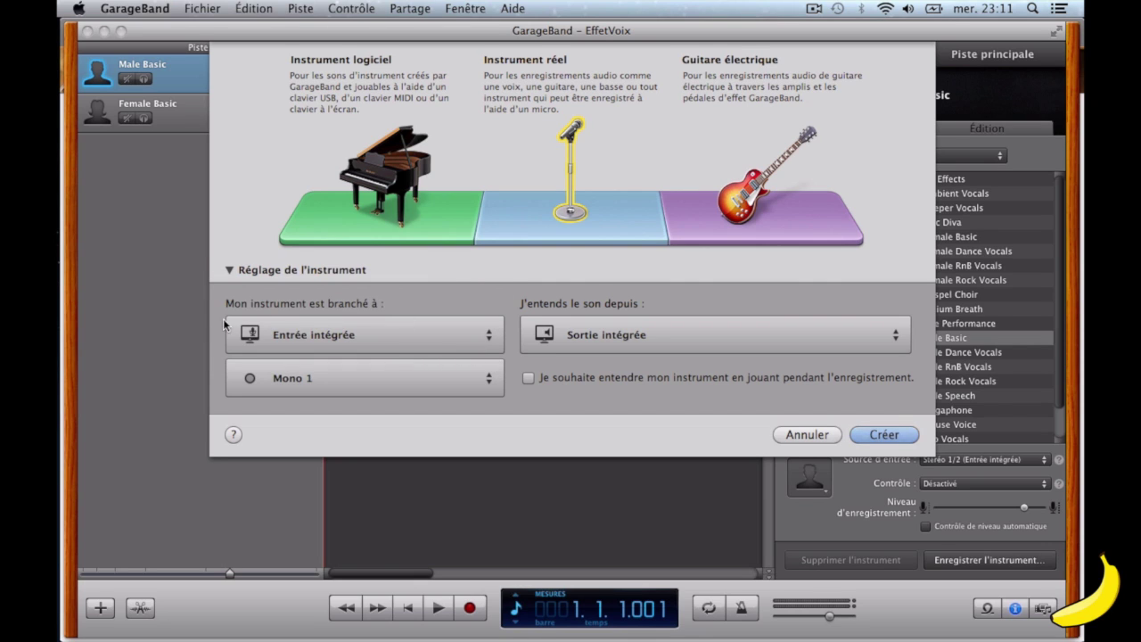
pyautogui.click(428, 334)
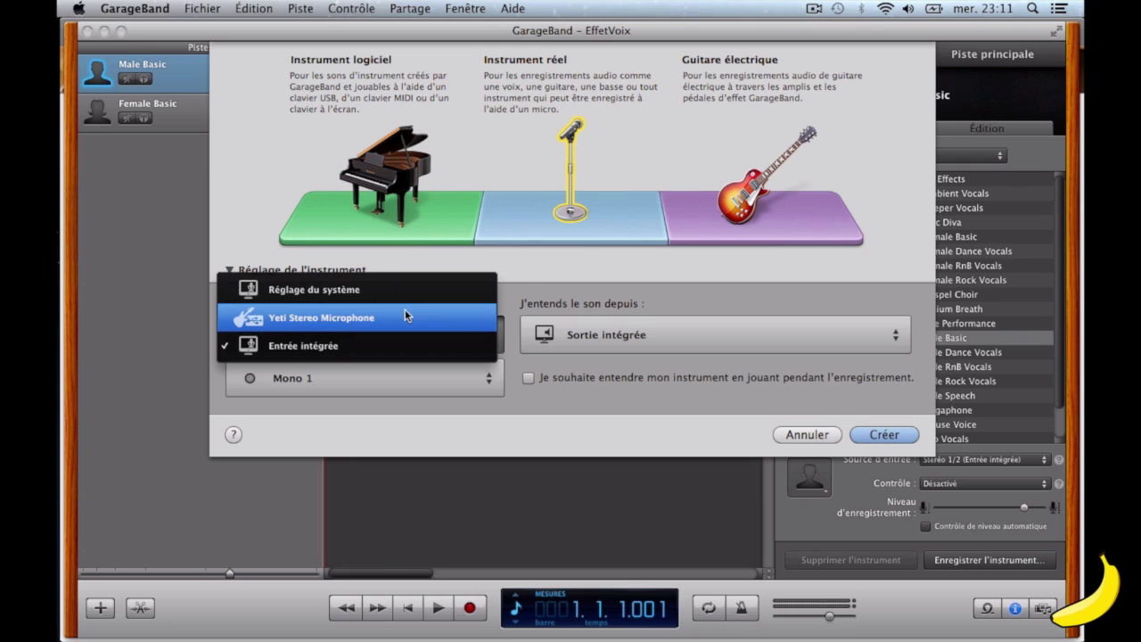
pyautogui.click(405, 317)
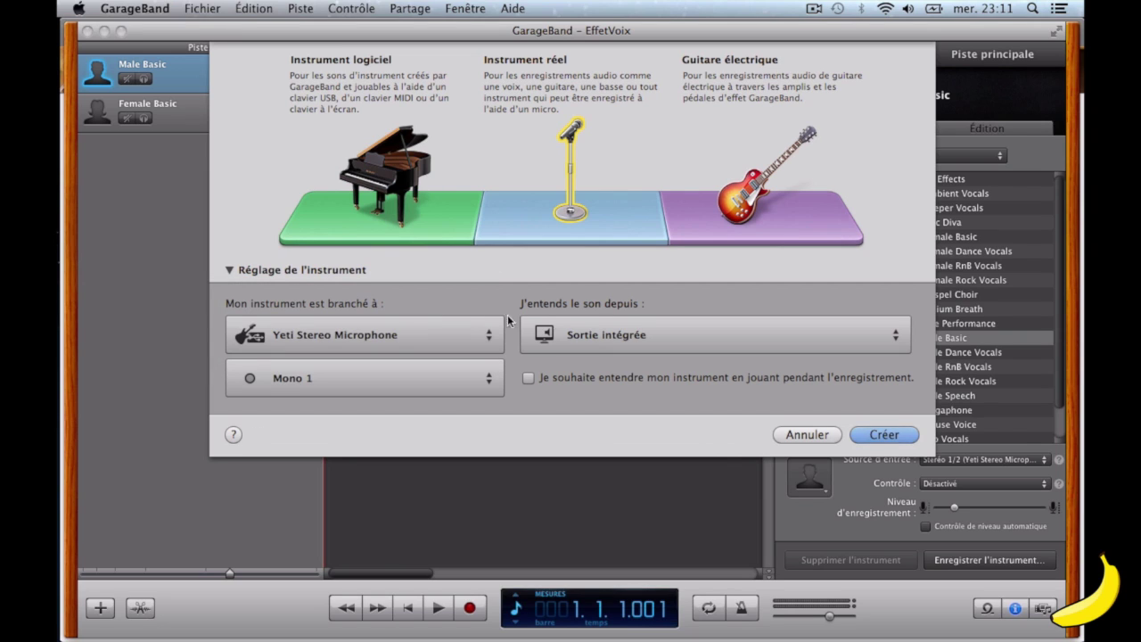
pyautogui.click(620, 335)
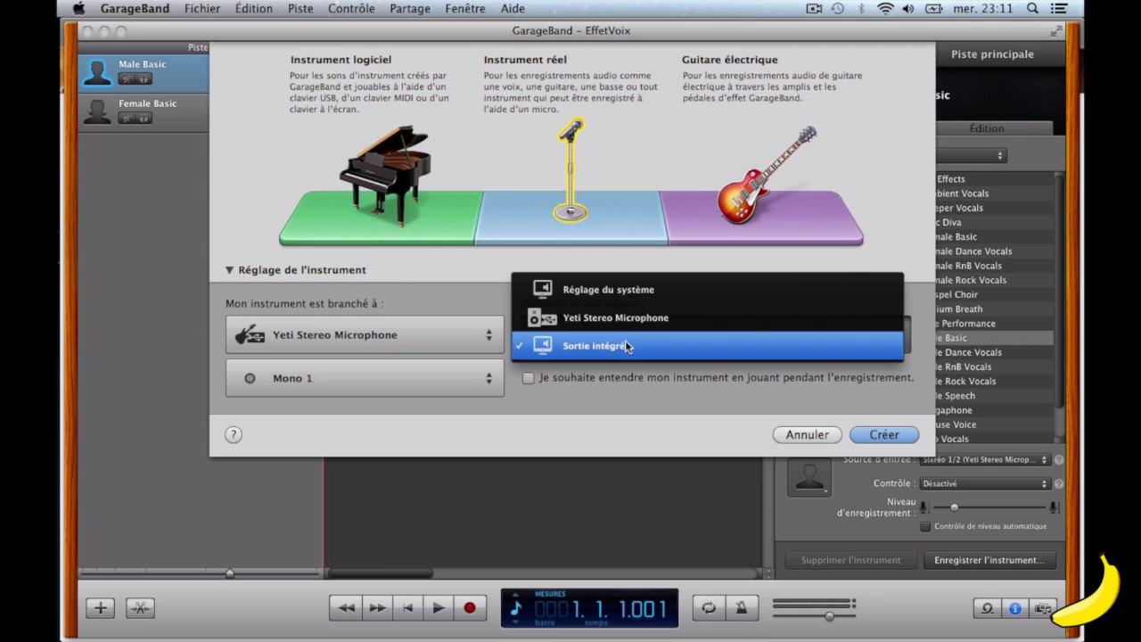
pyautogui.click(630, 328)
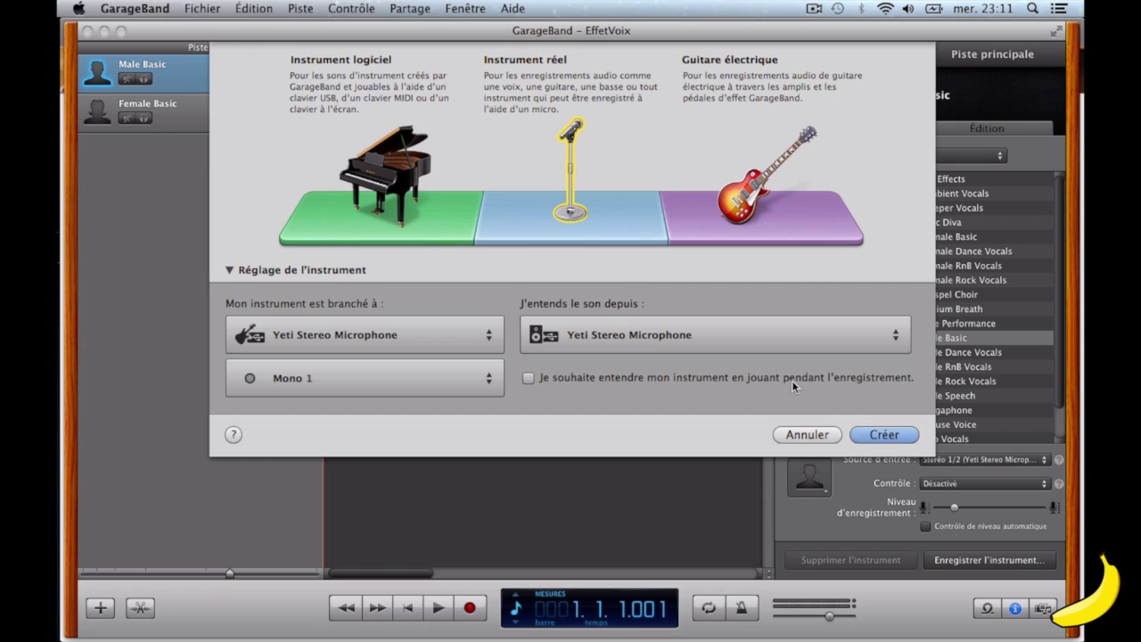
# - Switch the instrument input to Entrée intégrée and the sound output to Sortie intégrée
pyautogui.click(469, 344)
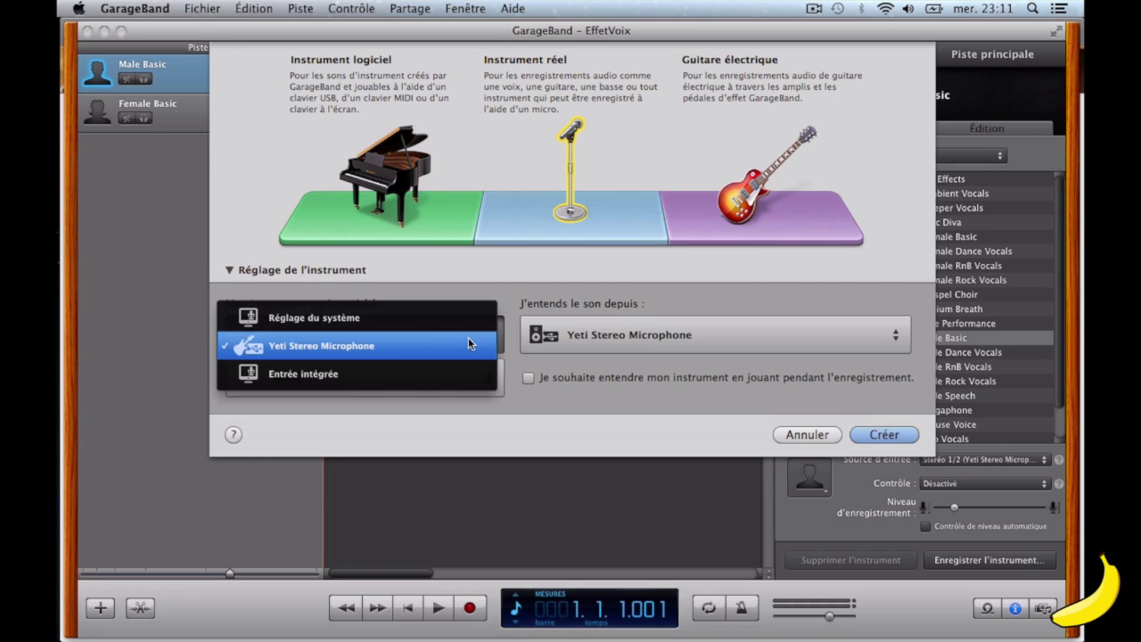
pyautogui.click(464, 369)
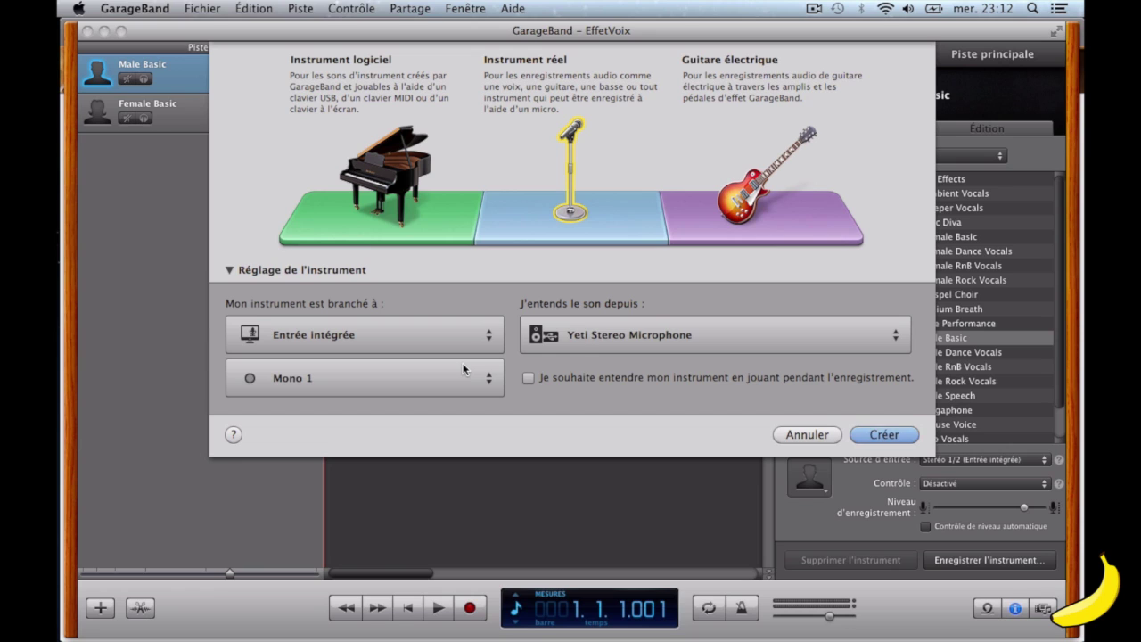
pyautogui.click(634, 332)
pyautogui.click(671, 374)
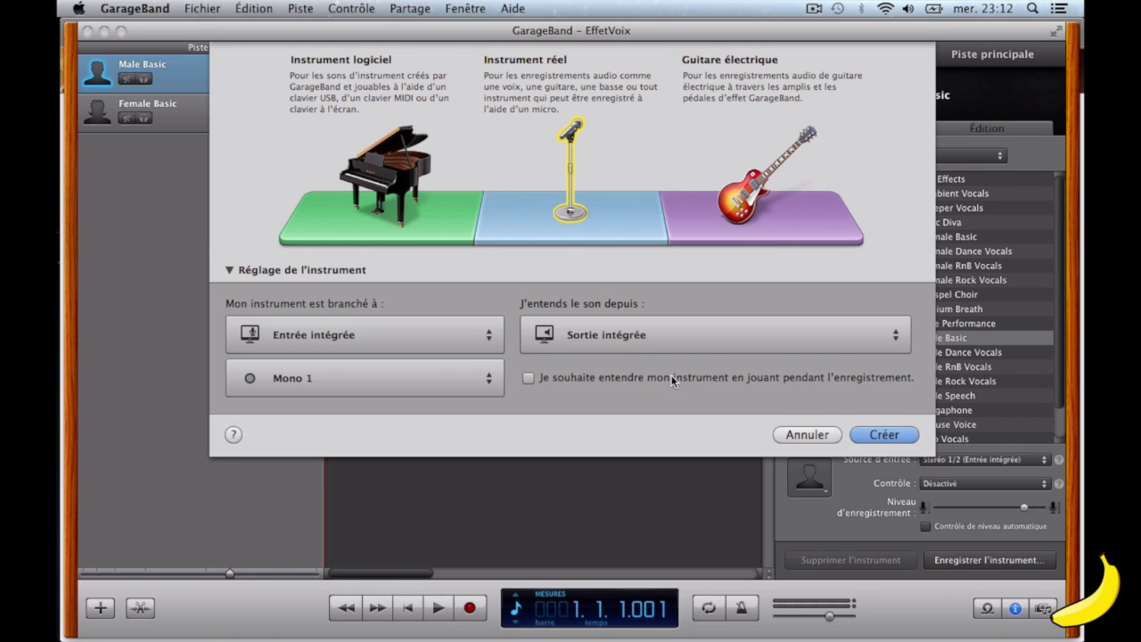
# - Set the instrument input to Yeti Stereo Microphone and create the real instrument track
pyautogui.click(450, 352)
pyautogui.click(411, 311)
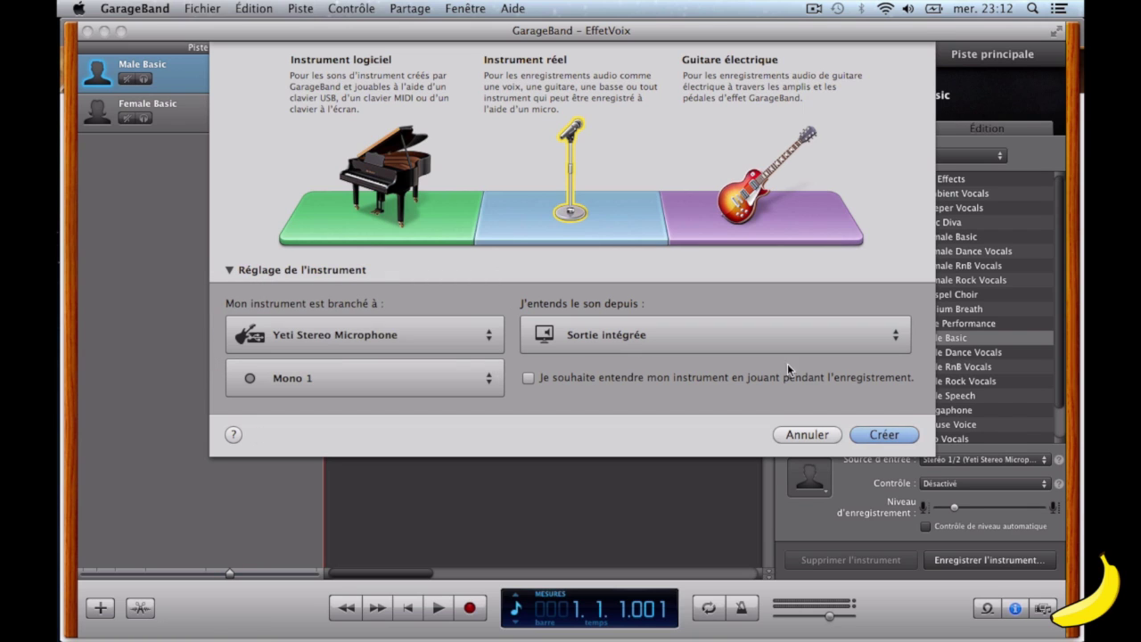
pyautogui.click(907, 433)
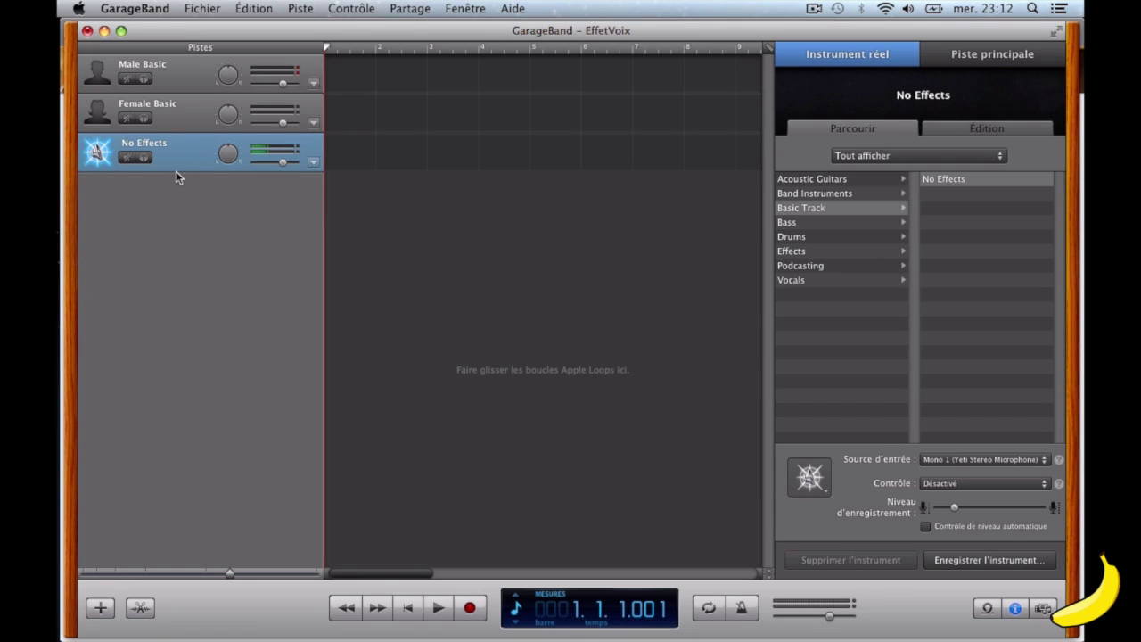
# - Record a voice clip on the No Effects track and trim its end to about the middle of measure 3
pyautogui.click(469, 609)
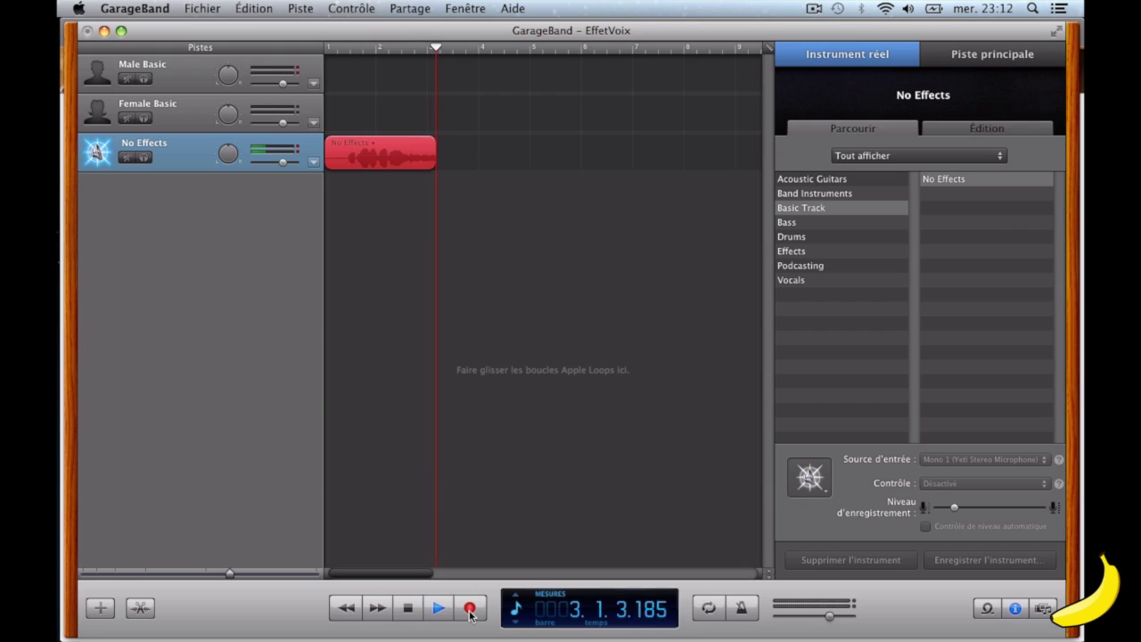
pyautogui.click(470, 609)
pyautogui.press('space')
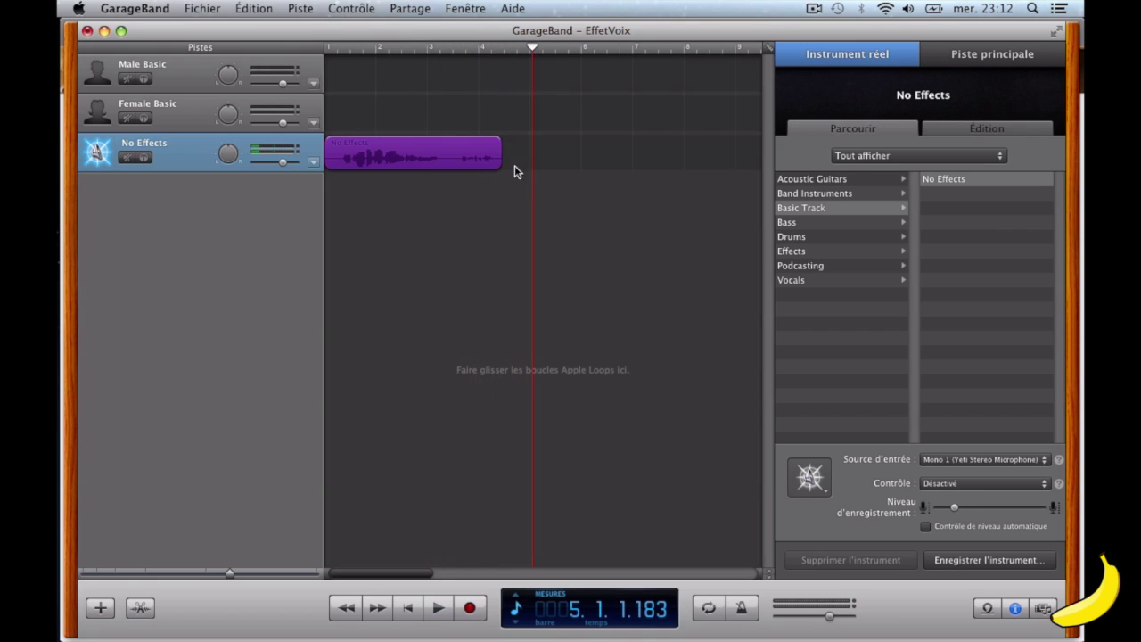
pyautogui.moveTo(496, 161); pyautogui.dragTo(450, 178)
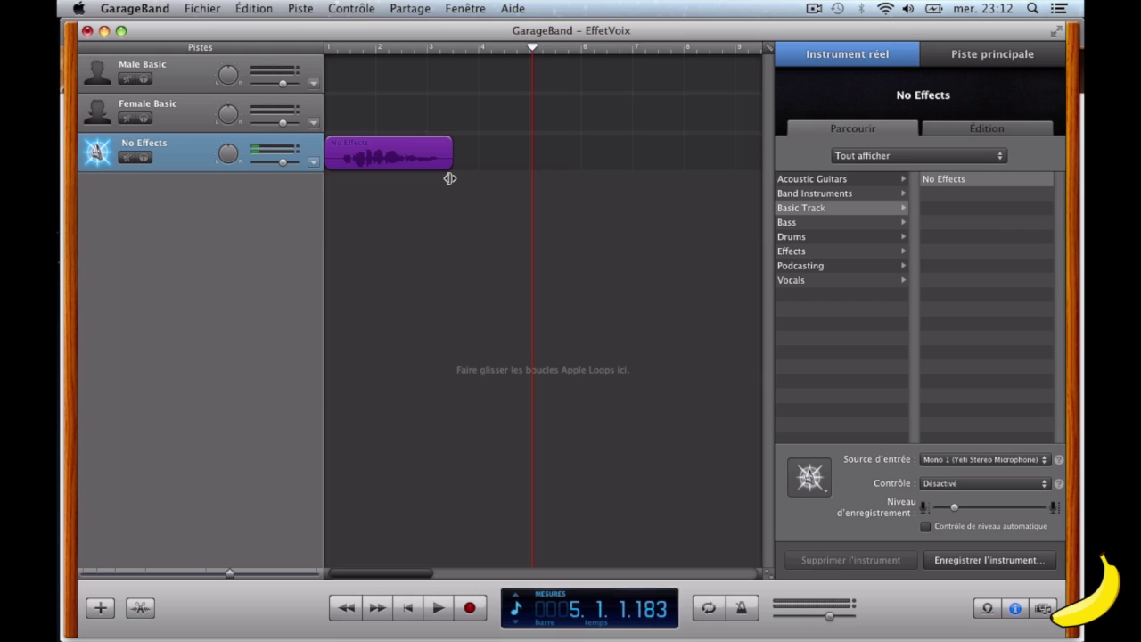
# - Play the trimmed voice recording from the start of the timeline to hear it without effects
pyautogui.click(326, 50)
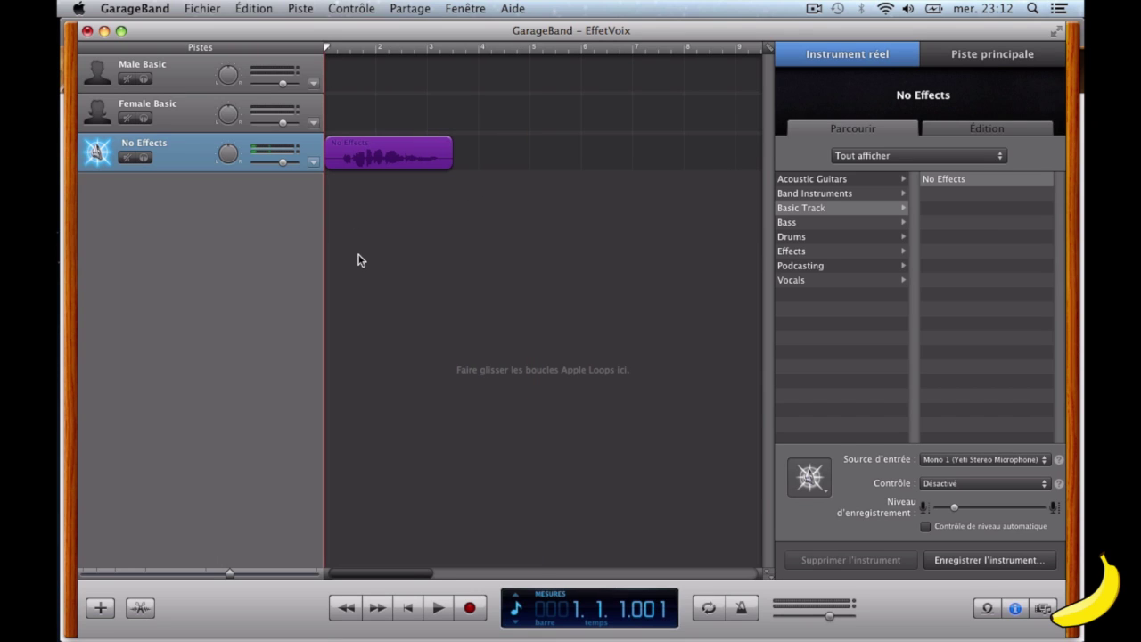
pyautogui.press('space')
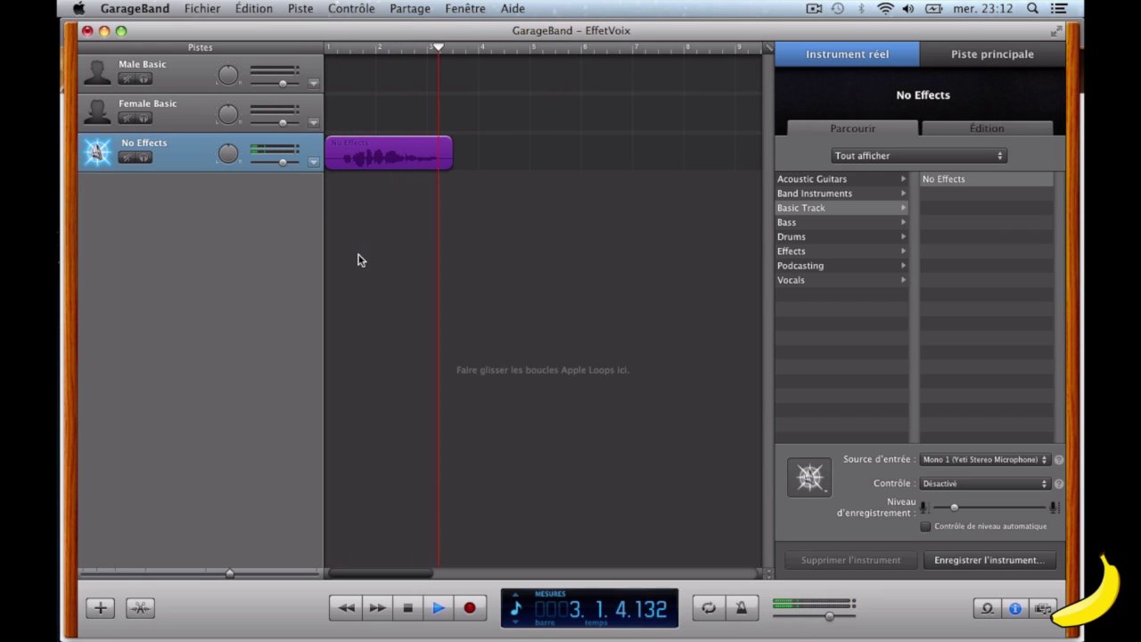
pyautogui.press('space')
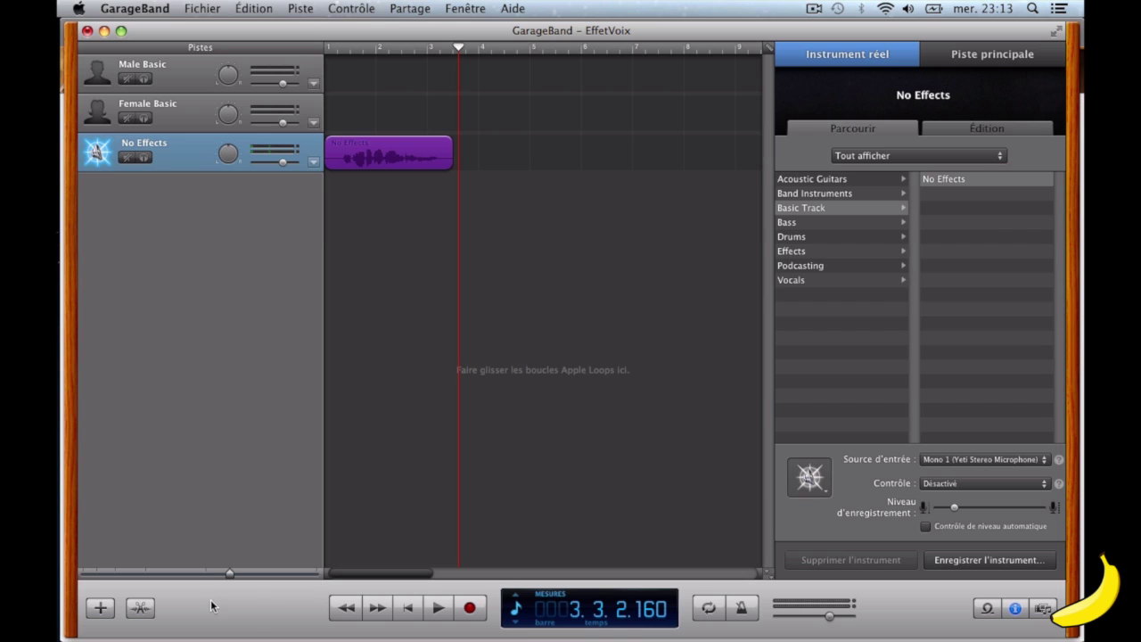
# - Open the voice clip in the audio editor, set its automatic tuning to 90 and limit it to the key
pyautogui.doubleClick(386, 158)
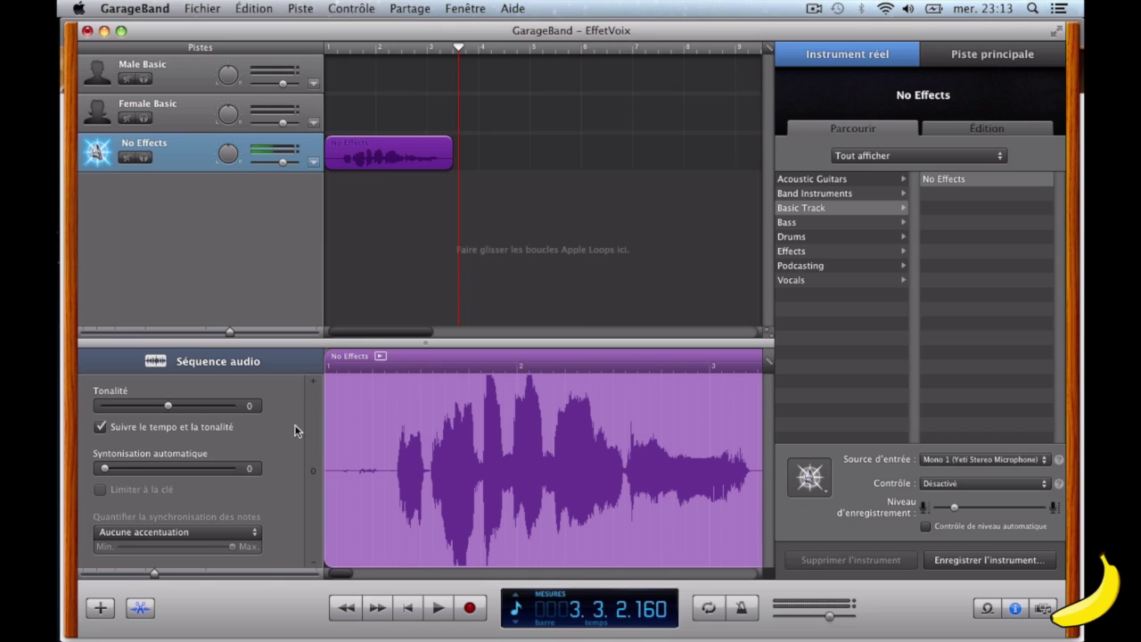
pyautogui.click(105, 471)
pyautogui.moveTo(104, 470); pyautogui.dragTo(218, 473)
pyautogui.click(101, 492)
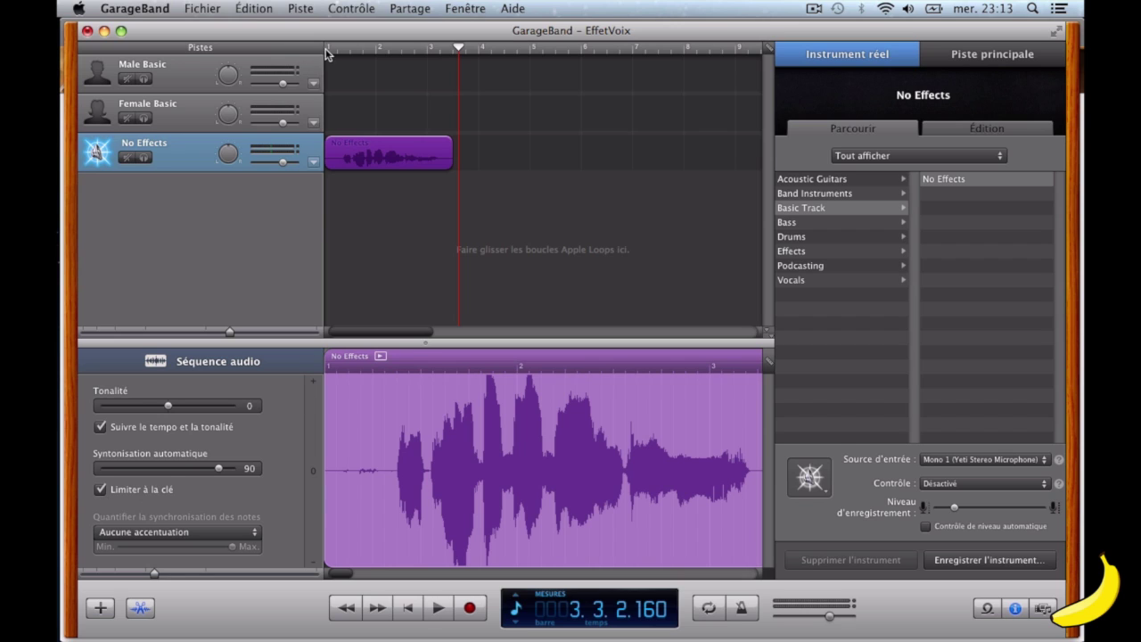
pyautogui.moveTo(219, 472); pyautogui.dragTo(164, 474)
pyautogui.moveTo(164, 474); pyautogui.dragTo(217, 487)
# - Play the clip from measure 1 to listen to the automatic tuning effect
pyautogui.click(328, 51)
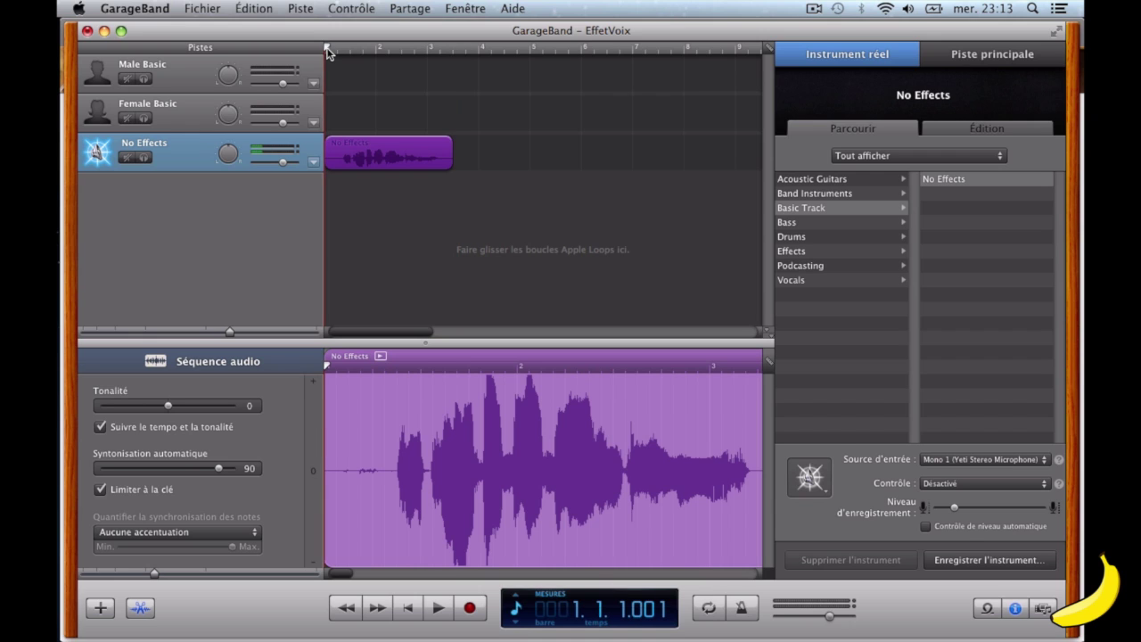
pyautogui.press('space')
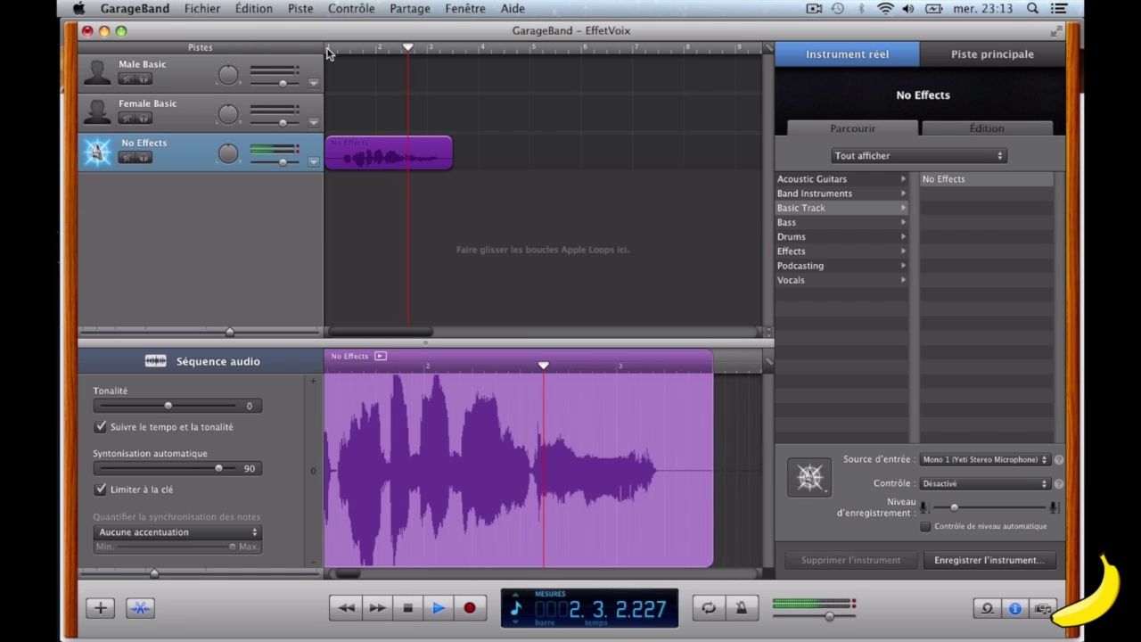
pyautogui.press('space')
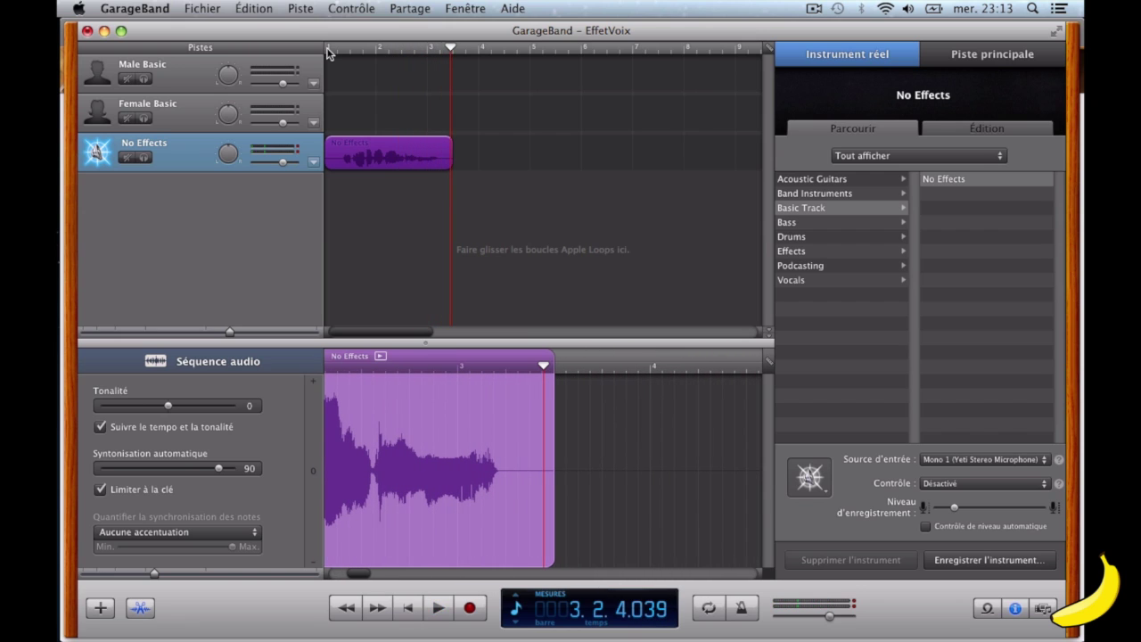